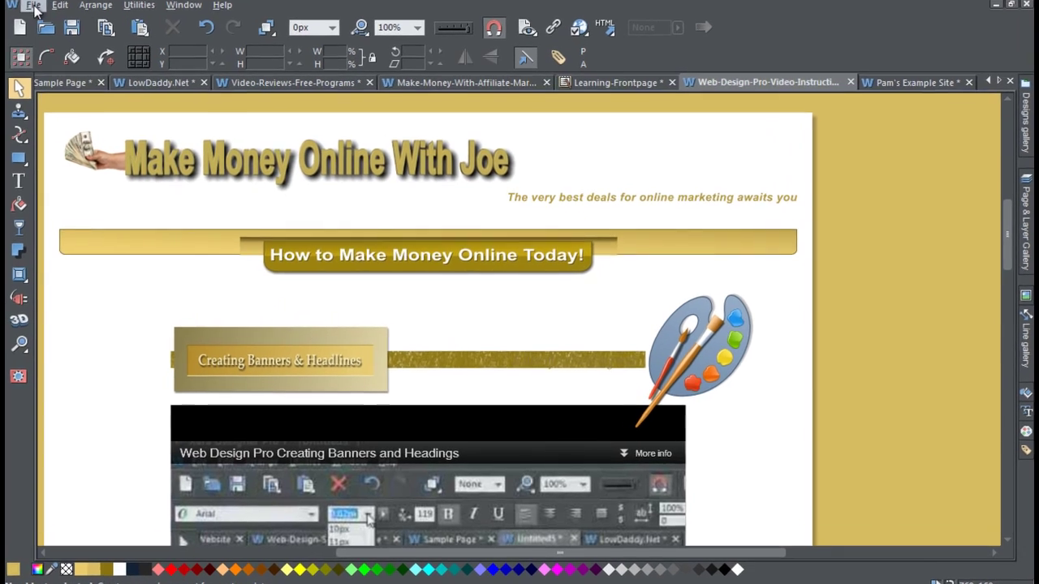
Create a new blank web document and place the Gloss Heading 2 design near the top of its page.
click(59, 27)
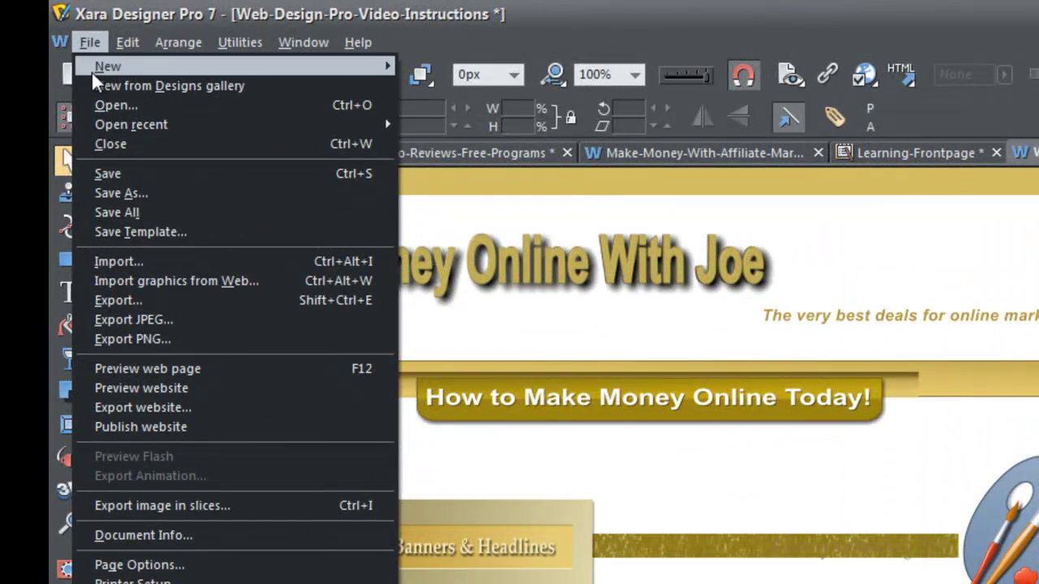
mouse_move(29, 19)
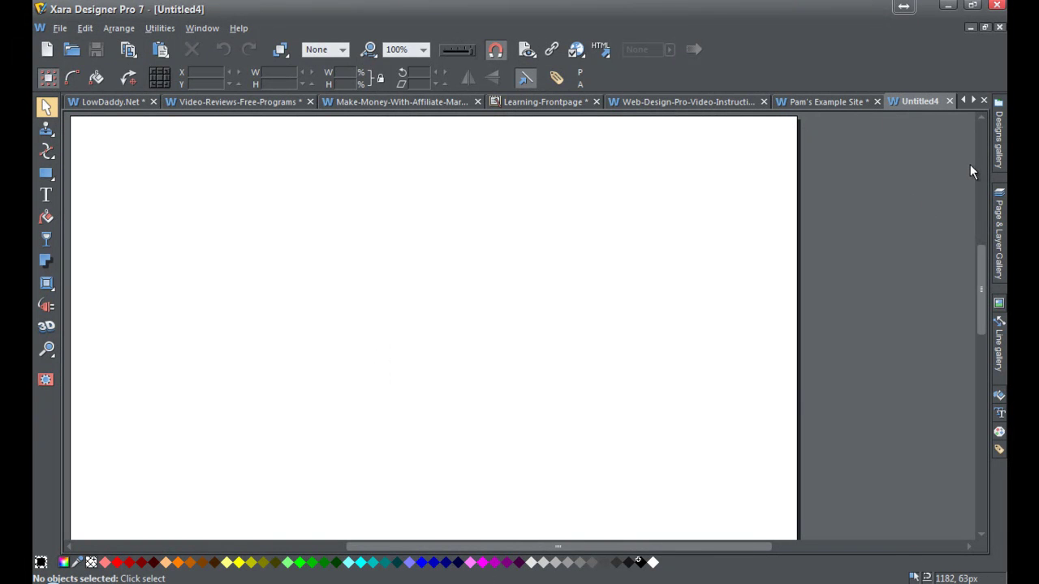
click(1001, 160)
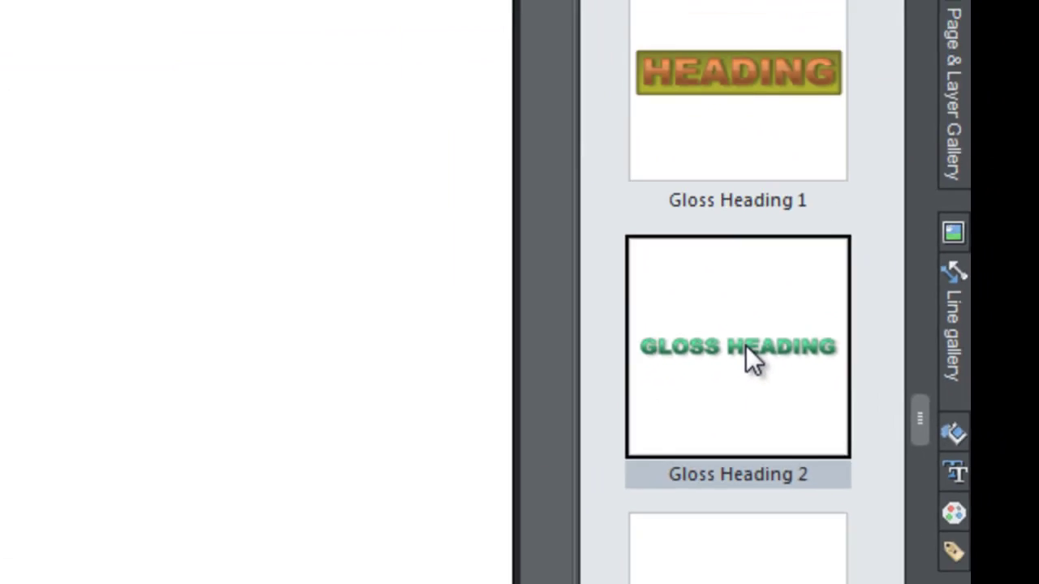
drag(745, 350, 404, 217)
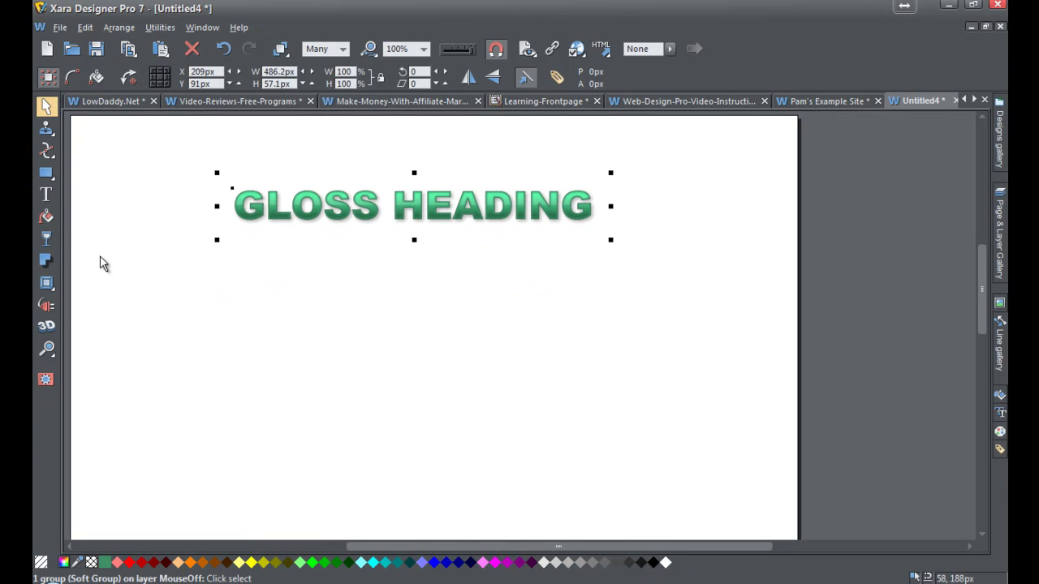
Replace the heading text with "Sample to Set Up Page" and move the heading to about X 138 px, Y 59 px.
click(47, 195)
drag(234, 207, 586, 260)
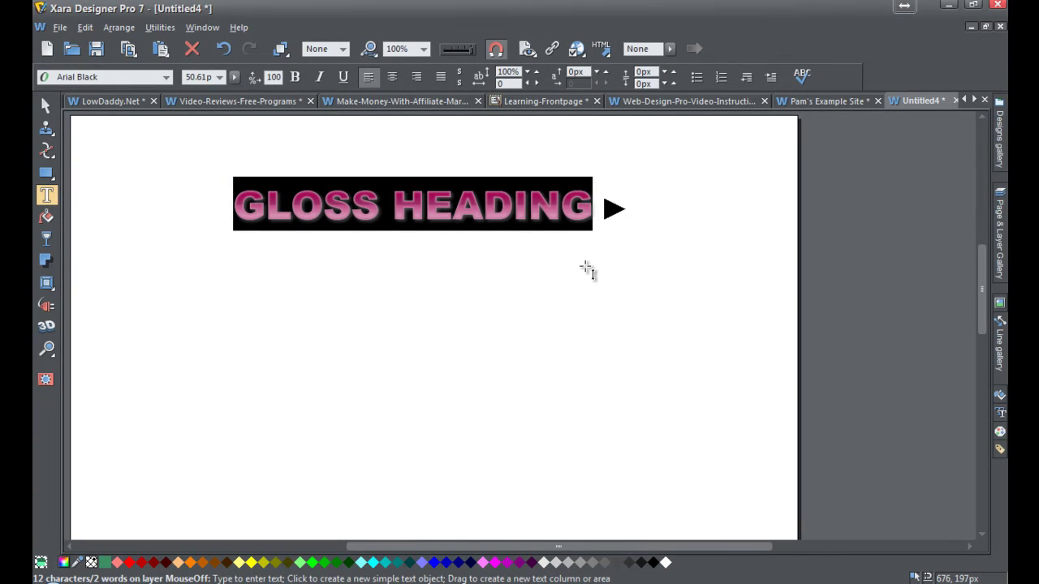
text(Sample)
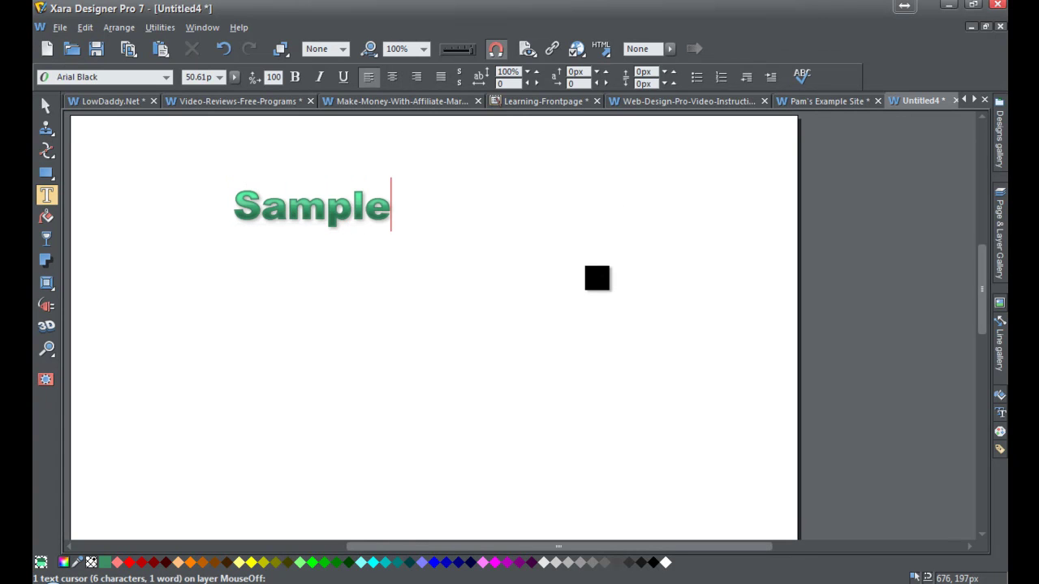
text( to Set Up Page)
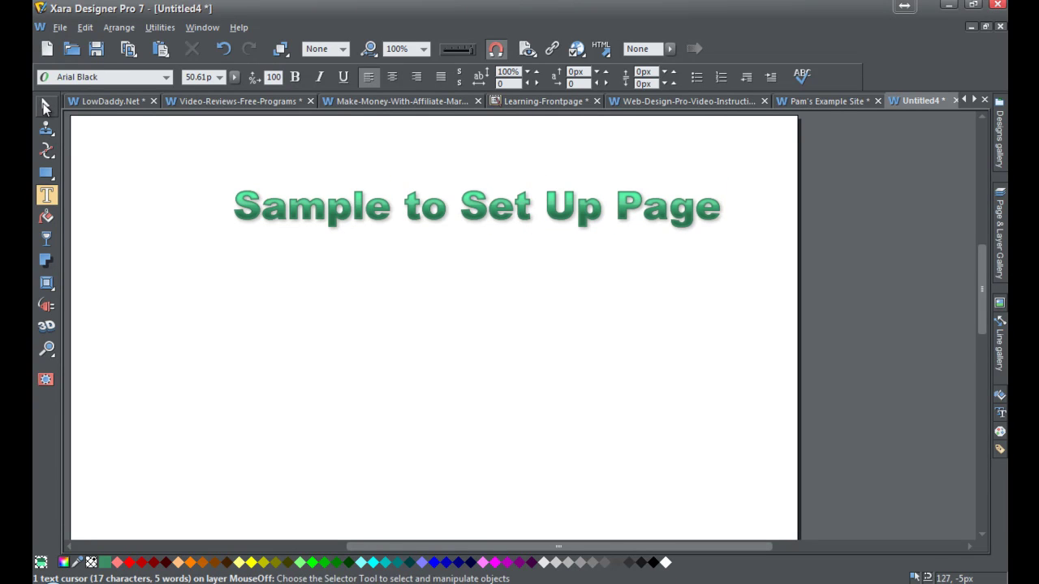
click(45, 105)
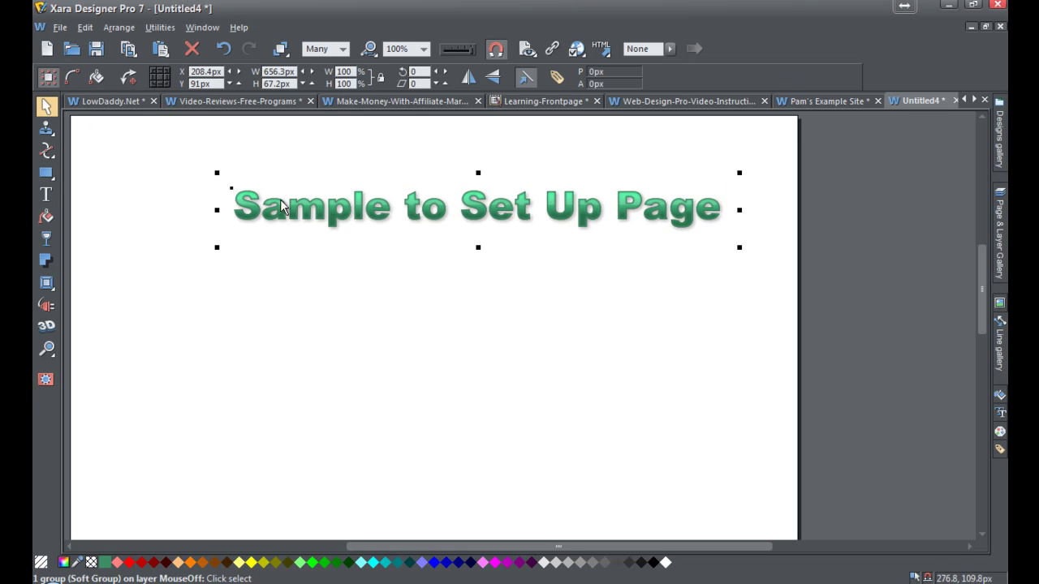
drag(319, 210, 266, 189)
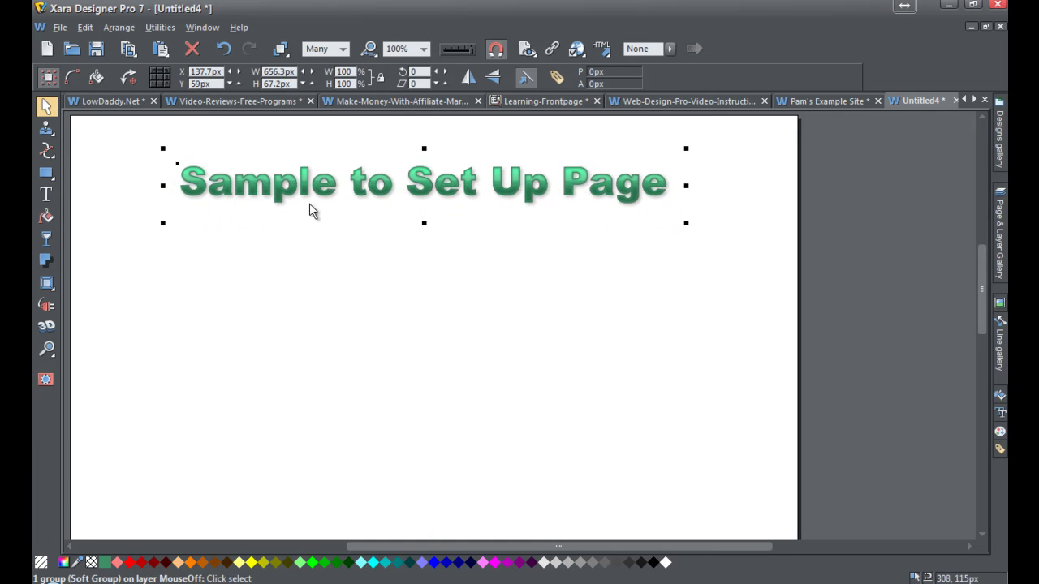
Recolour the heading, trying red first and settling on blue.
click(129, 562)
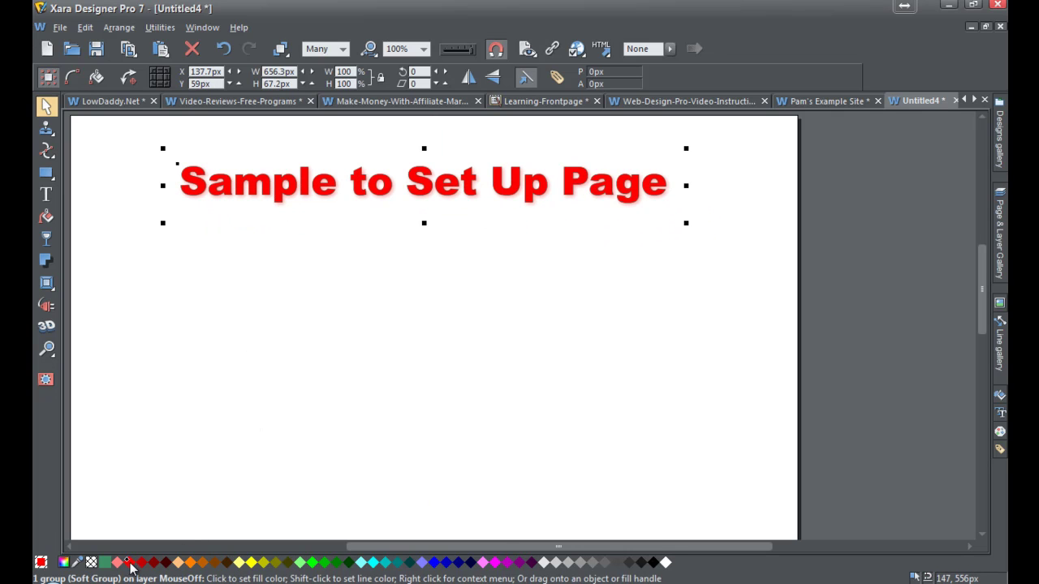
click(367, 295)
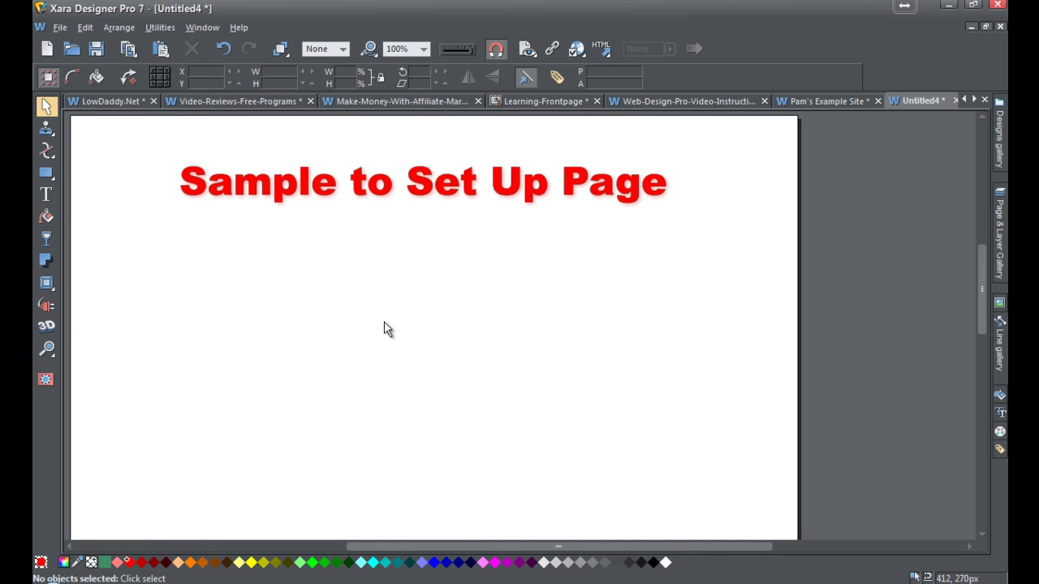
click(325, 185)
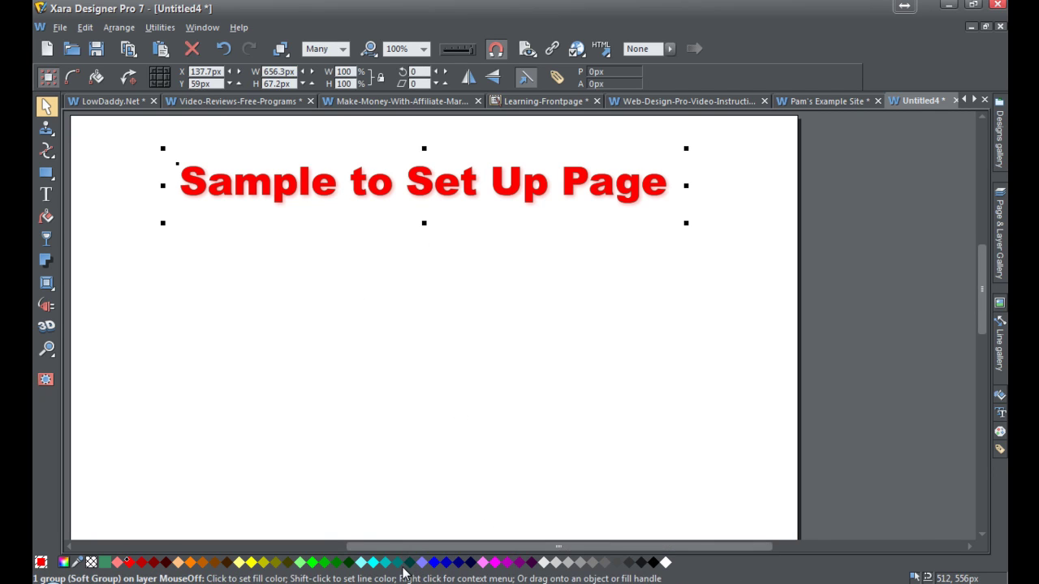
click(434, 566)
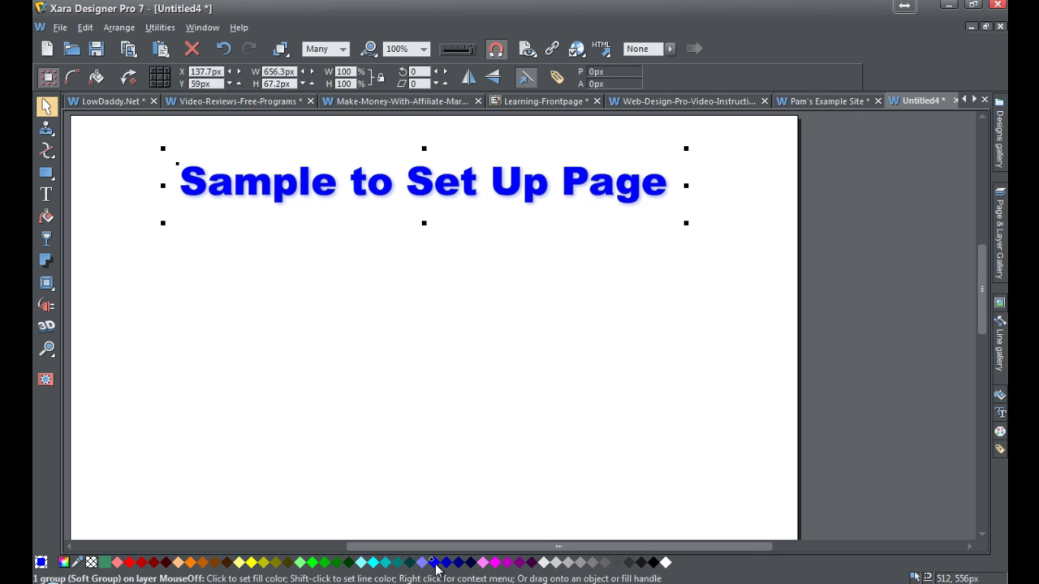
click(445, 387)
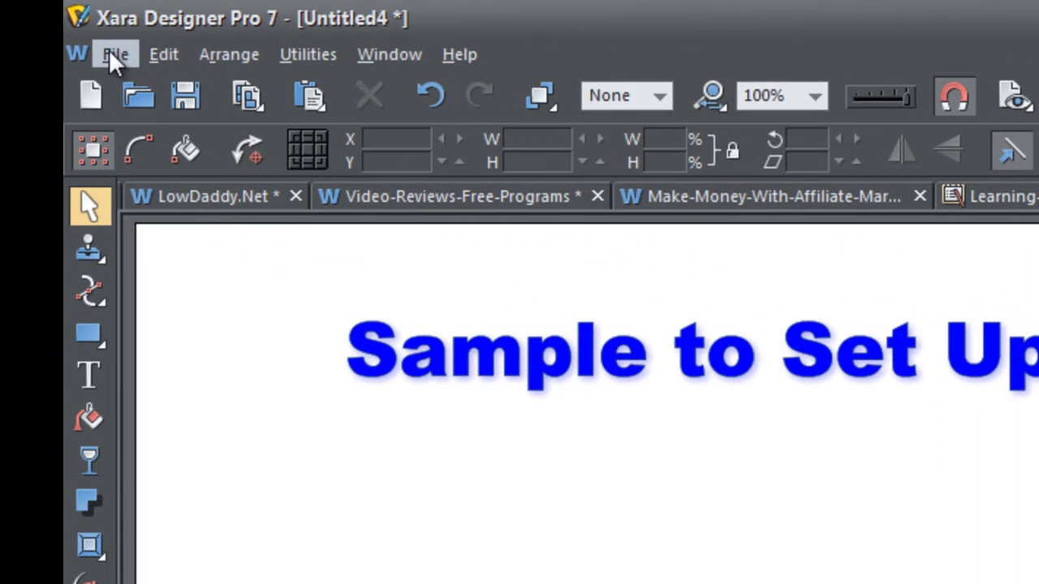
Start saving the document under a new name and create a folder "My Sample Page Instructions" in XARA WEB DESIGNER 6 - ALL WEBSITES.
click(114, 55)
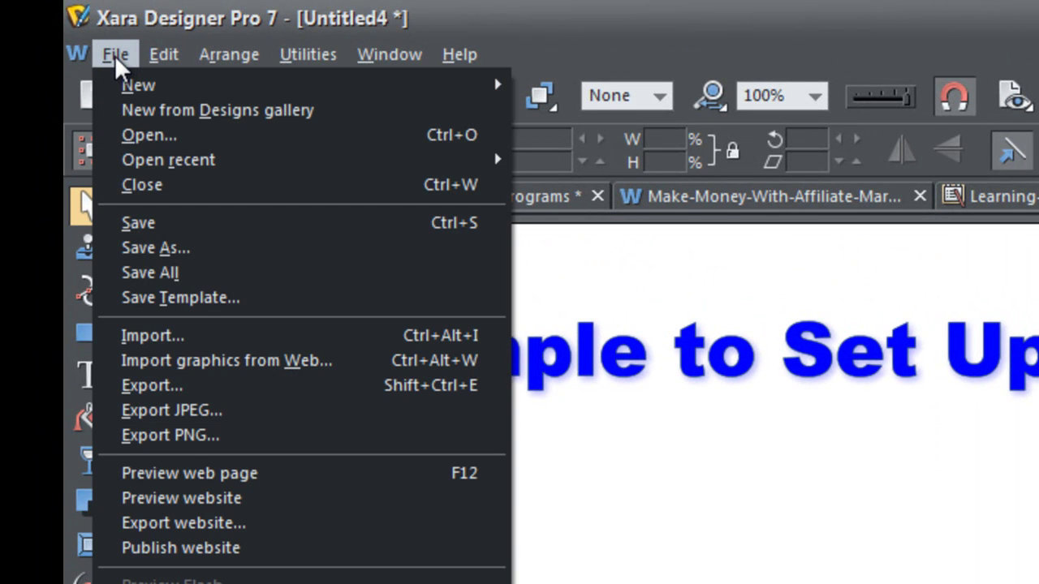
click(147, 250)
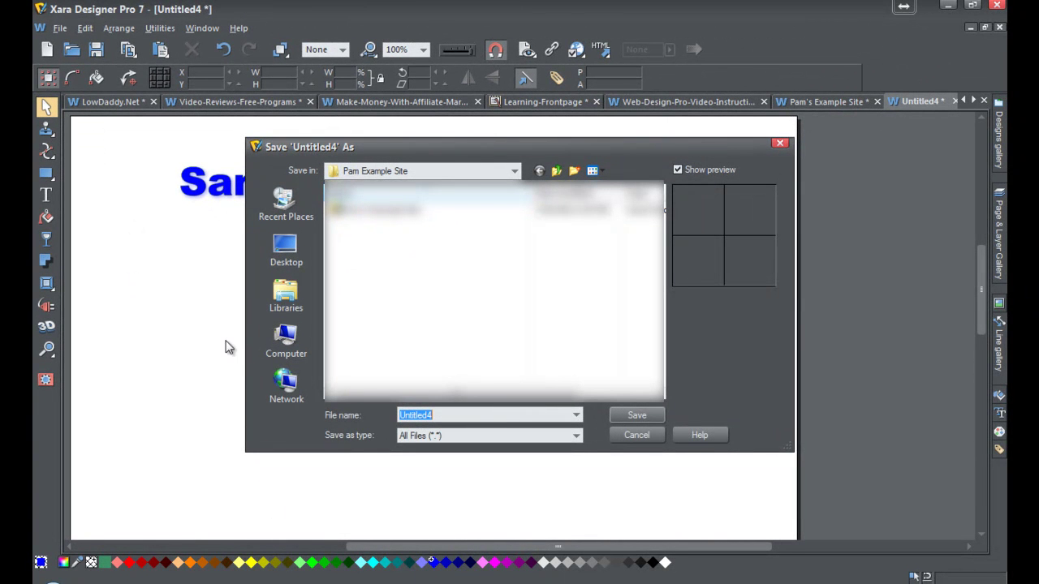
click(557, 171)
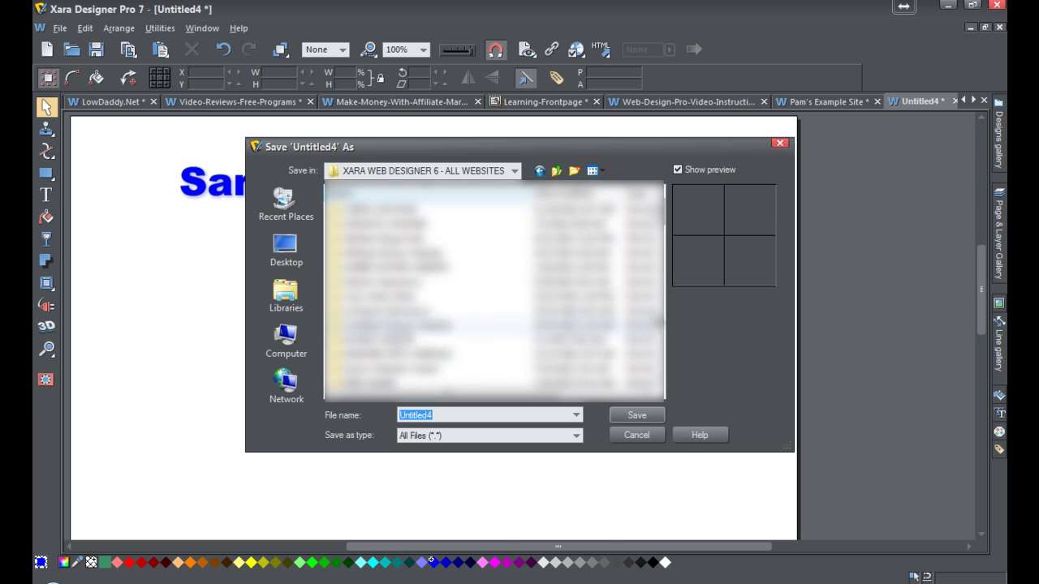
drag(663, 218, 663, 298)
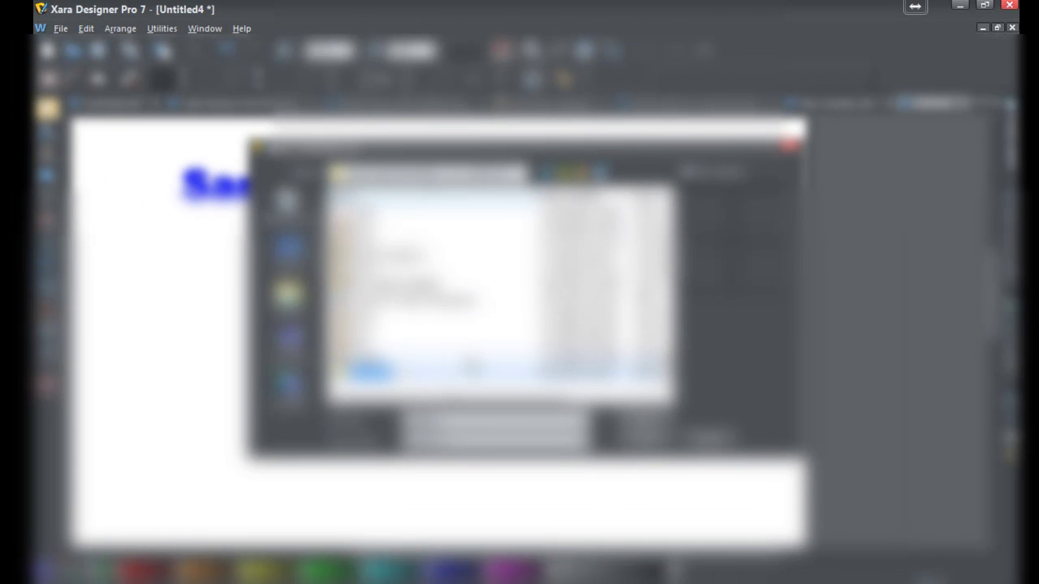
text(My S)
text(ample Page)
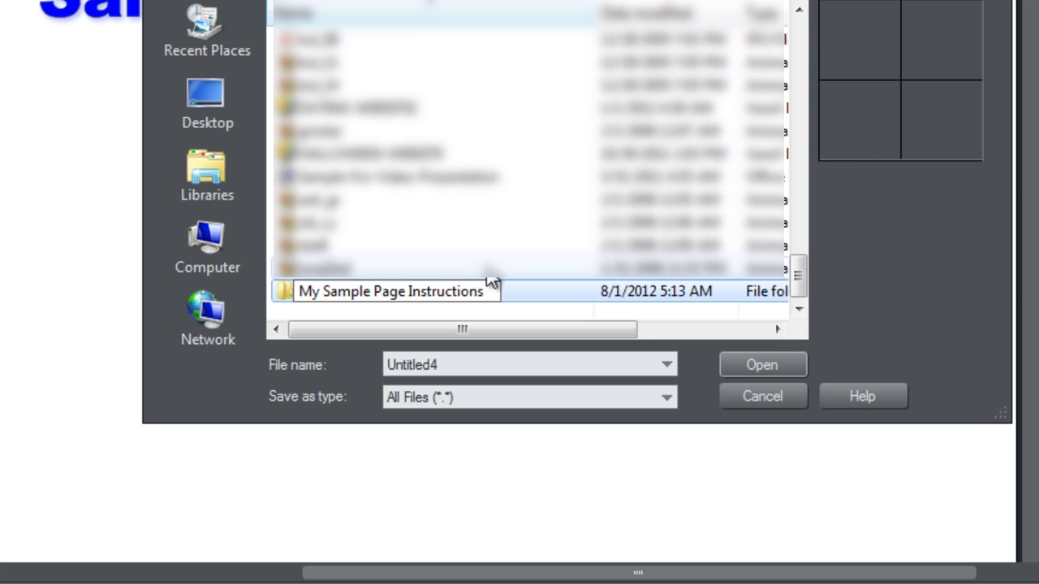
text(Instructions)
click(509, 247)
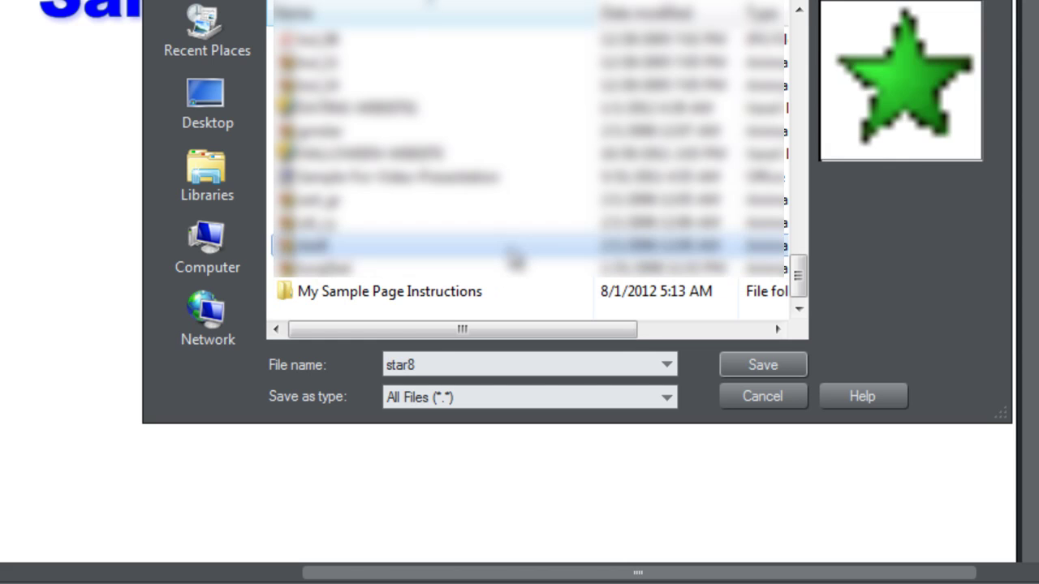
Save the document as "Sample Page Instructions" inside the My Sample Page Instructions folder.
double_click(443, 293)
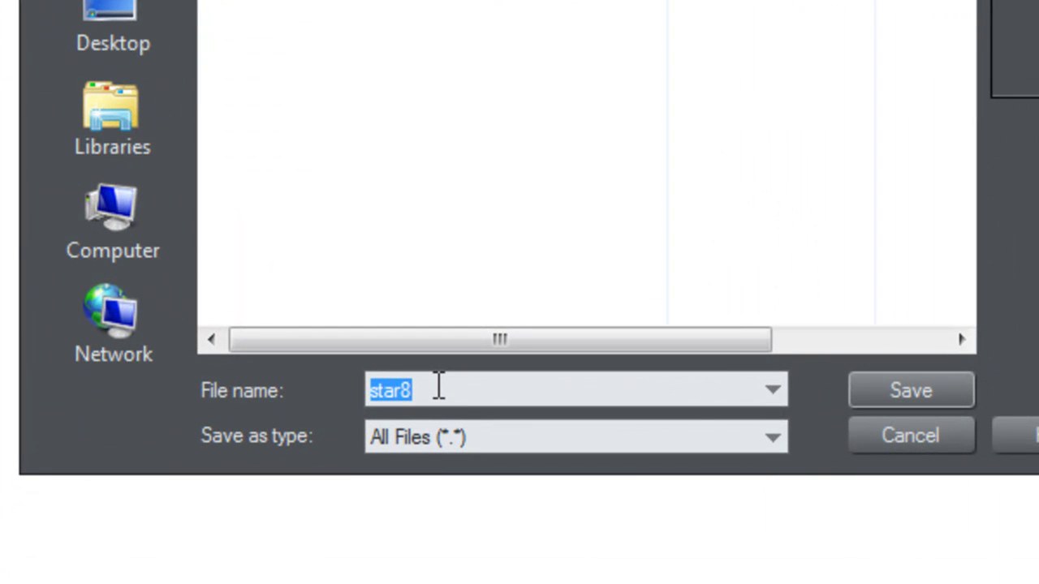
text(Sample Page In)
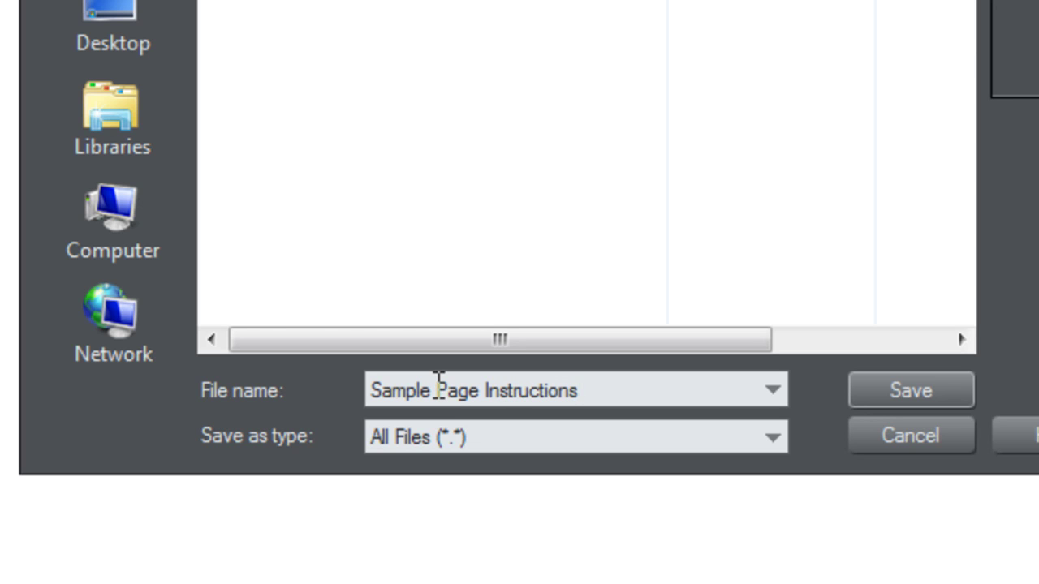
click(929, 390)
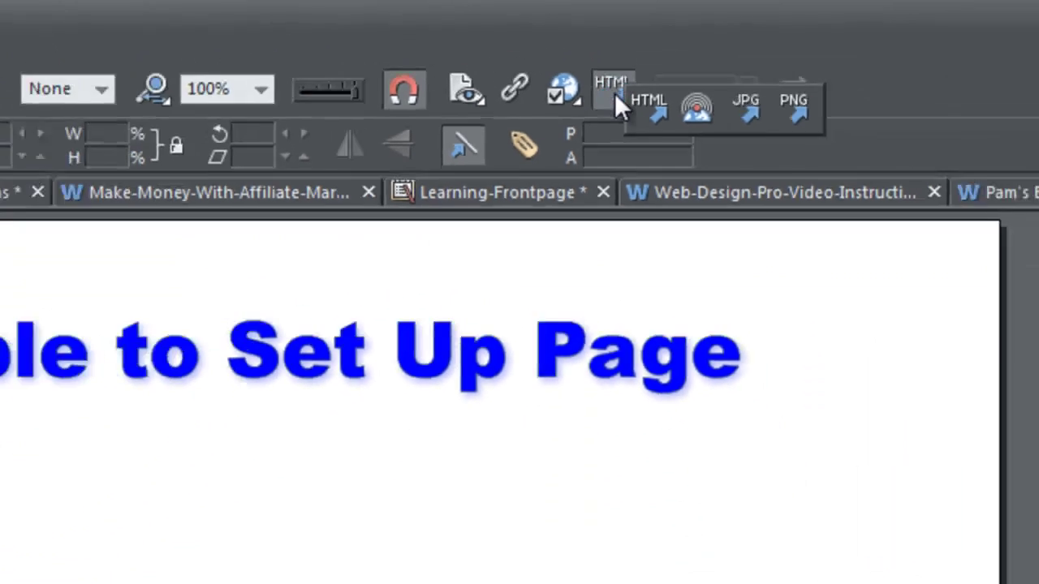
Open the website HTML export dialog and close it without exporting.
click(612, 136)
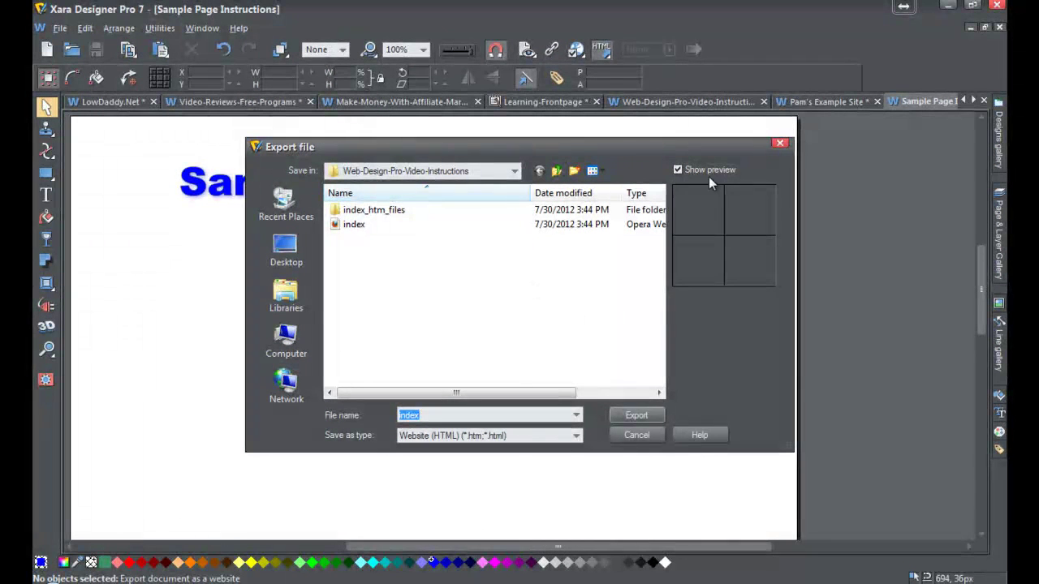
click(779, 144)
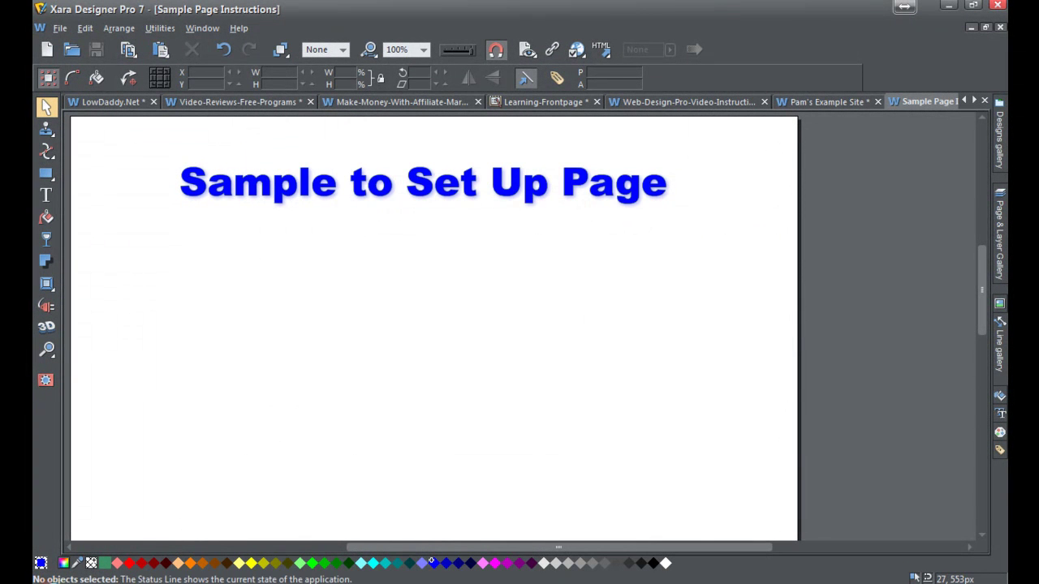
Switch to Windows Explorer, examine the My Sample Page Instructions folder under XARA WEB DESIGNER 6 - ALL WEBSITES in Documents, and close the window.
key(super)
click(259, 99)
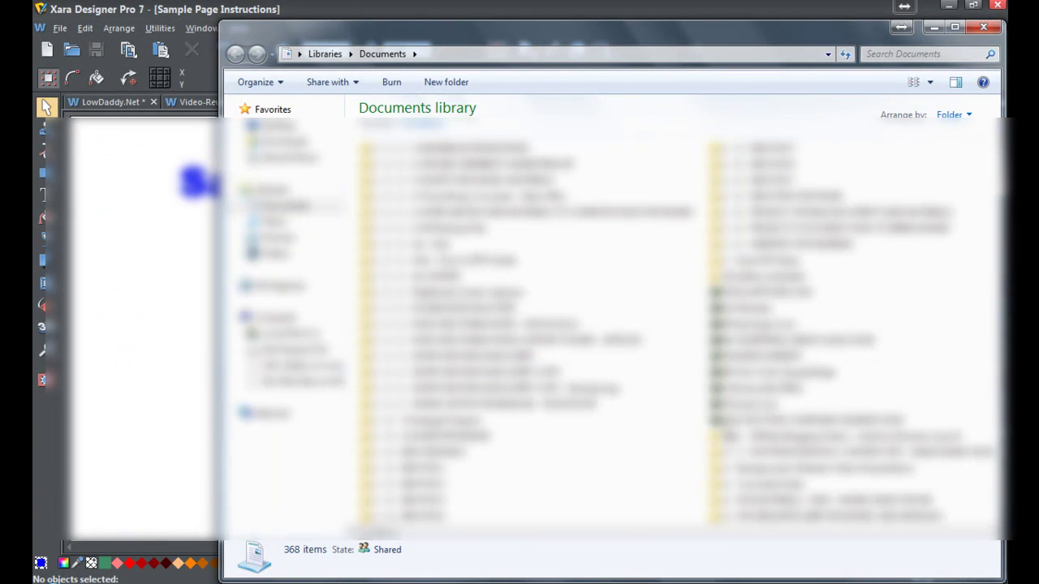
scroll(777, 369, down, 10)
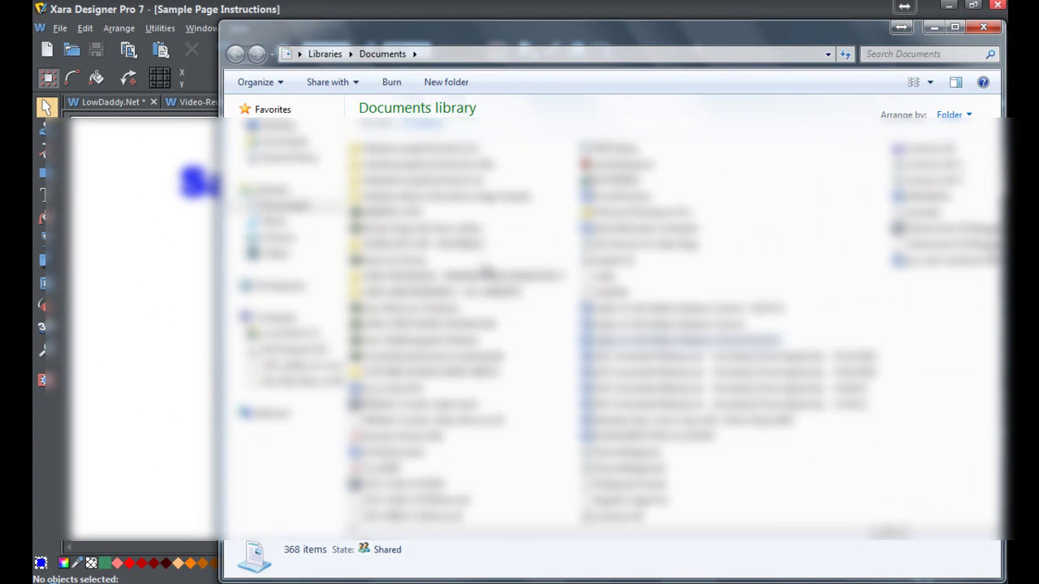
click(469, 296)
double_click(469, 297)
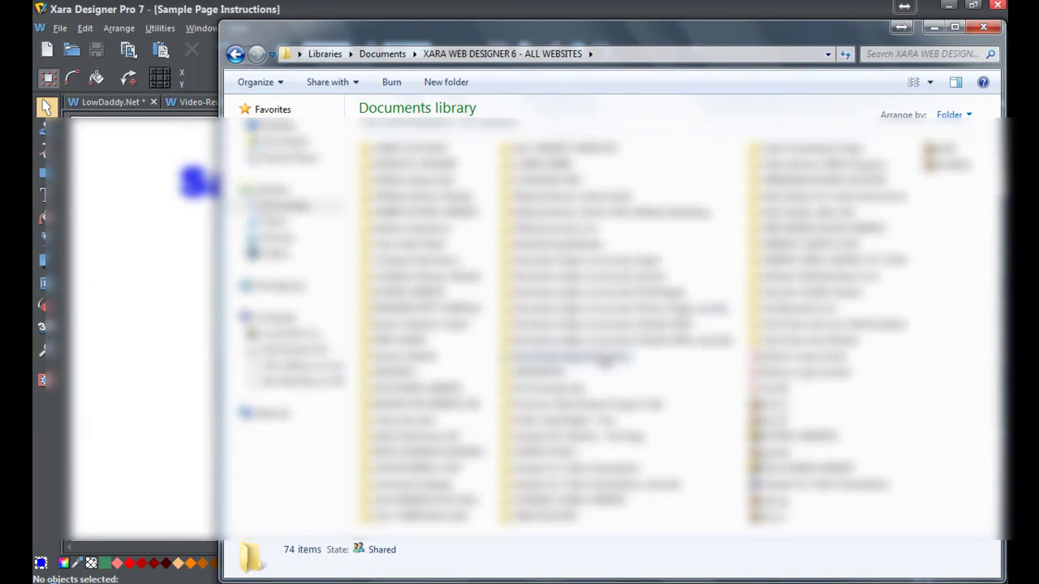
click(601, 361)
double_click(601, 362)
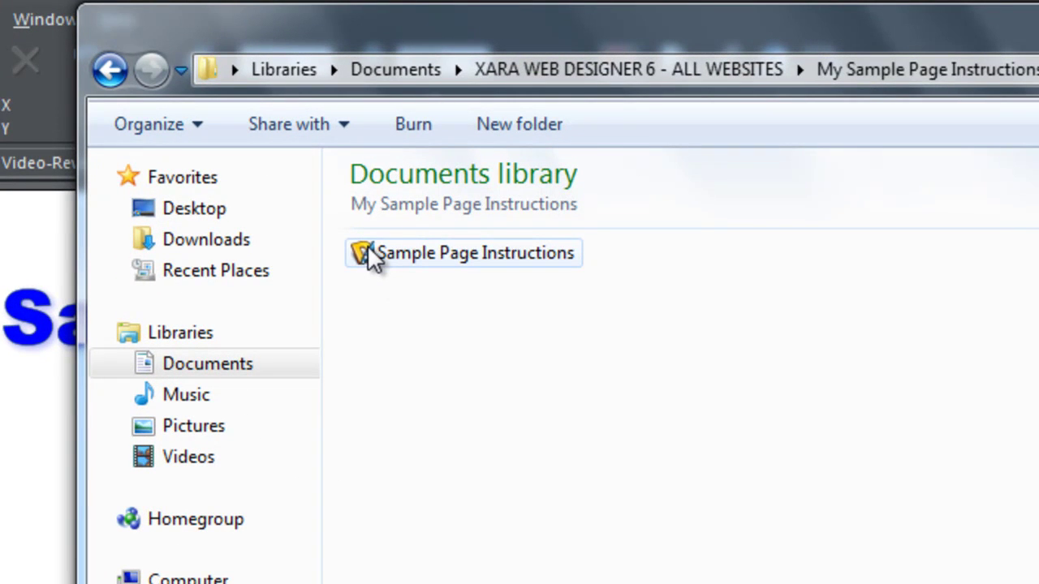
mouse_move(370, 258)
mouse_move(390, 269)
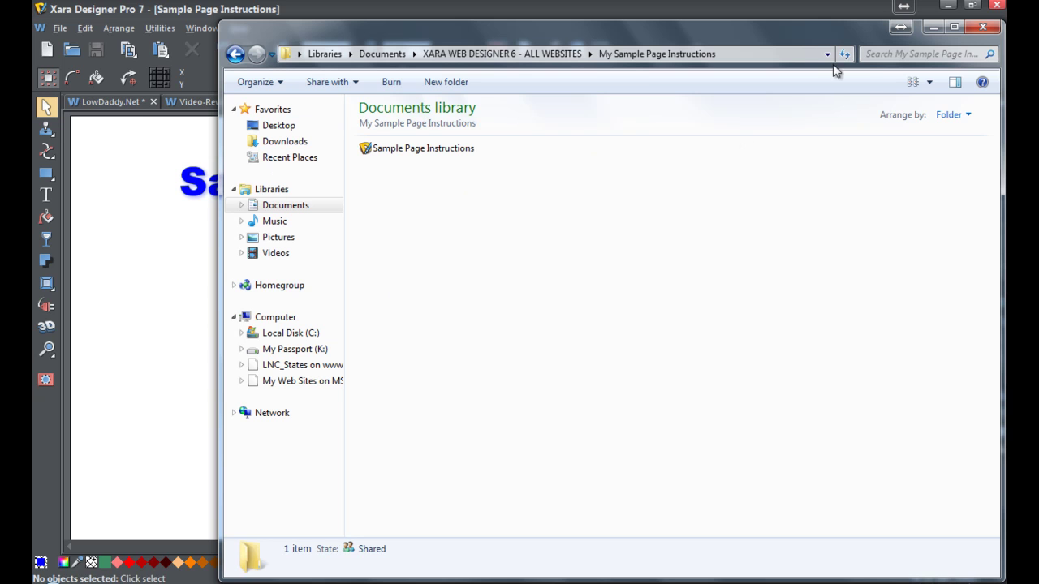
click(982, 26)
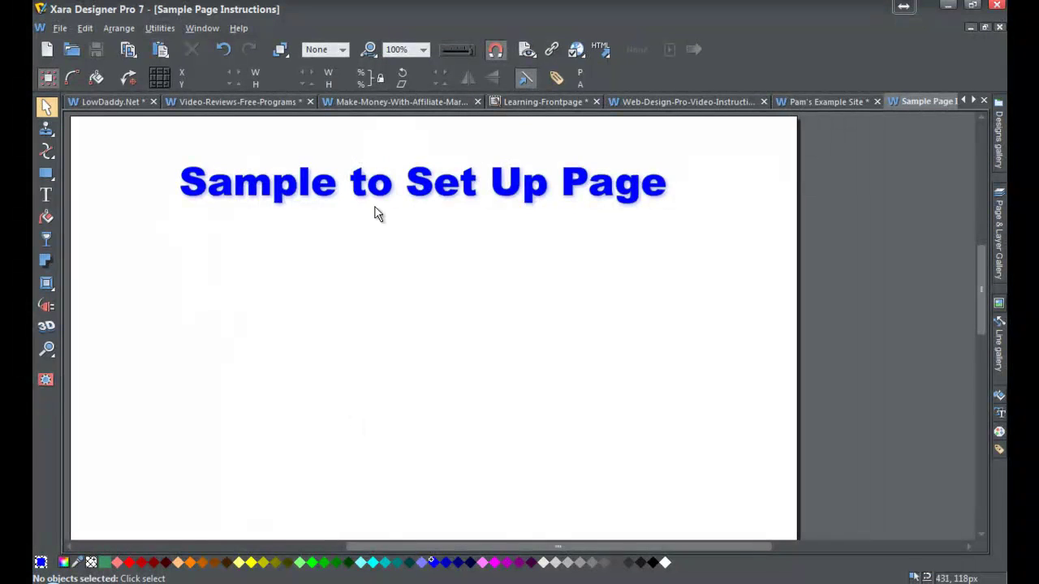